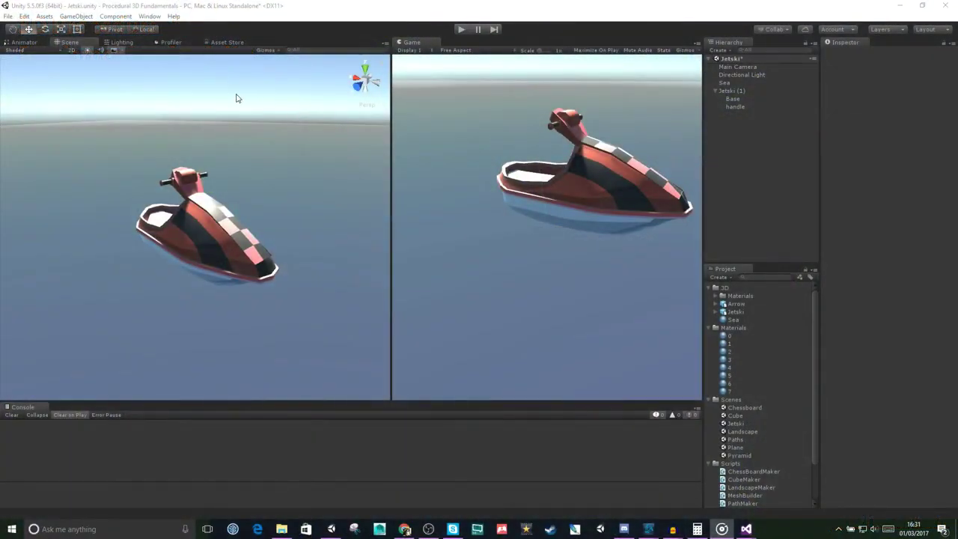
- Examine the jetski model and the mesh and material components of its Base and handle objects
mouse_move(237, 98)
alt+mouse_down()
mouse_move(300, 118)
mouse_move(238, 114)
alt+mouse_up()
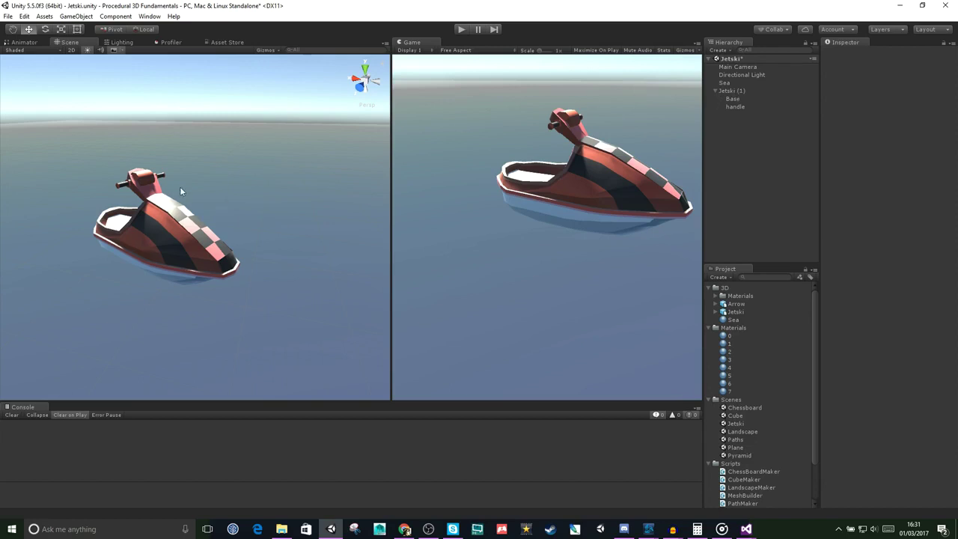
alt+drag(250, 241, 217, 236)
click(740, 100)
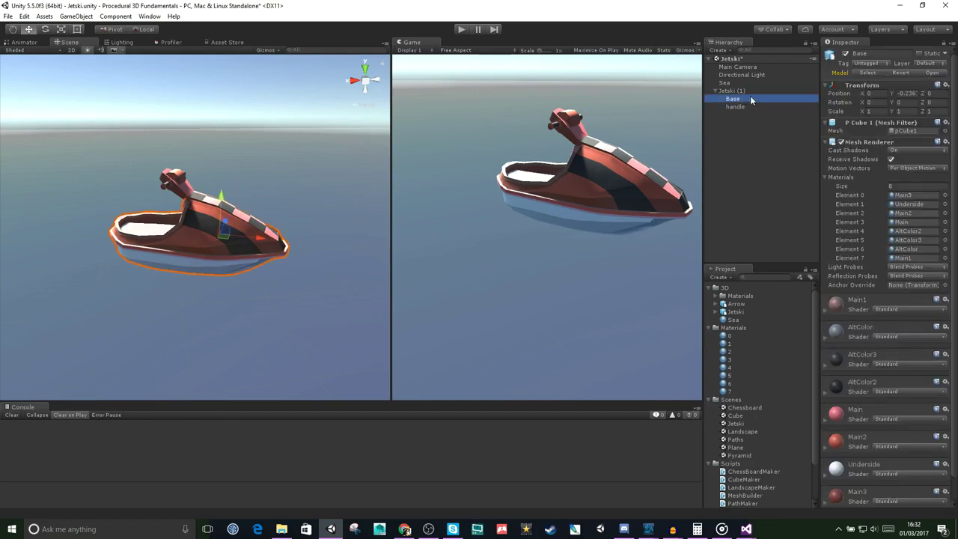
click(740, 106)
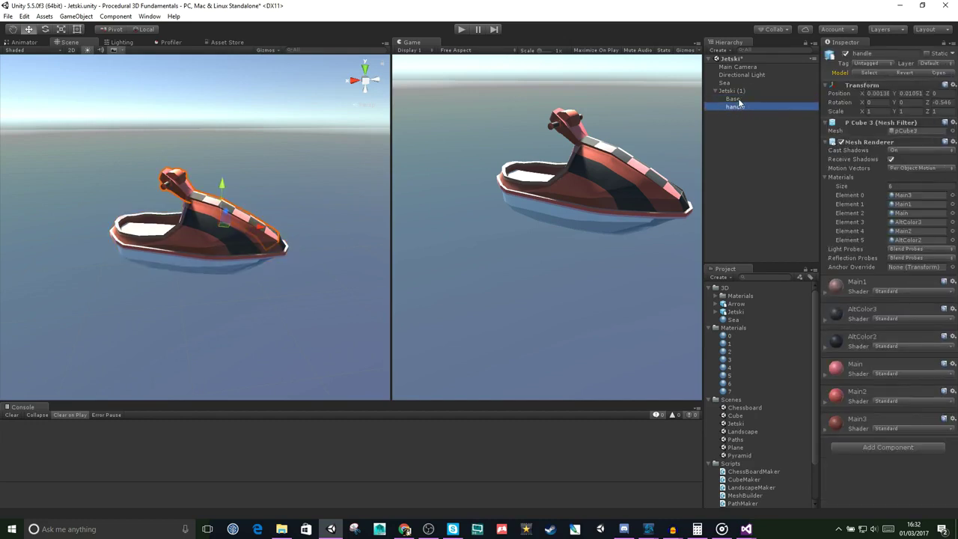
click(741, 100)
click(749, 107)
right_drag(378, 184, 241, 246)
key(w)
alt+drag(241, 245, 241, 246)
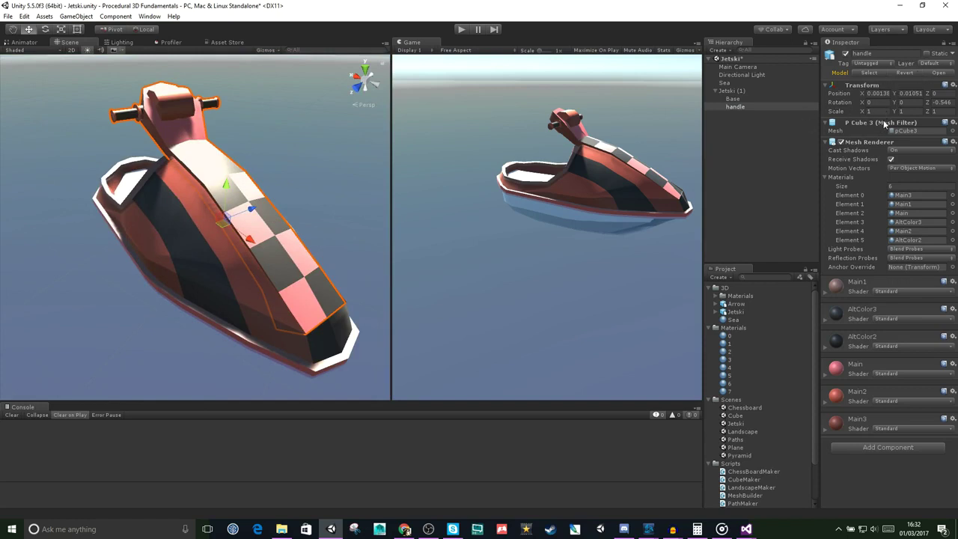
- Try the Cube, Capsule and both pCube1 meshes on the handle, and restore its pCube3 mesh
click(952, 131)
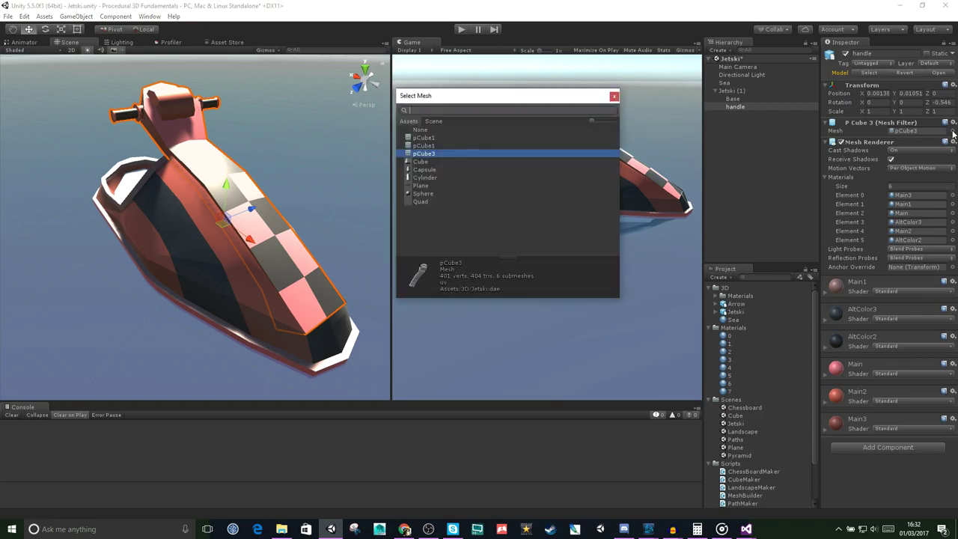
click(430, 162)
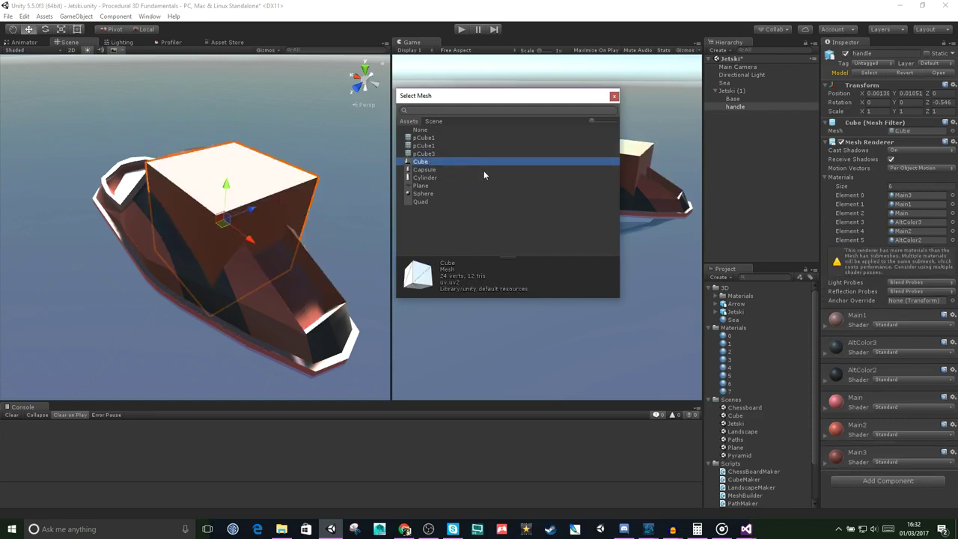
click(444, 171)
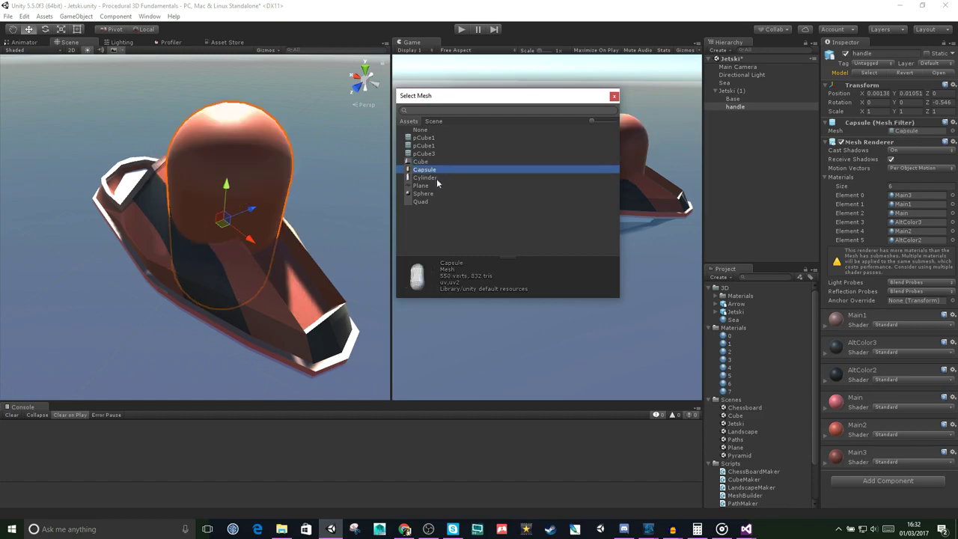
click(434, 145)
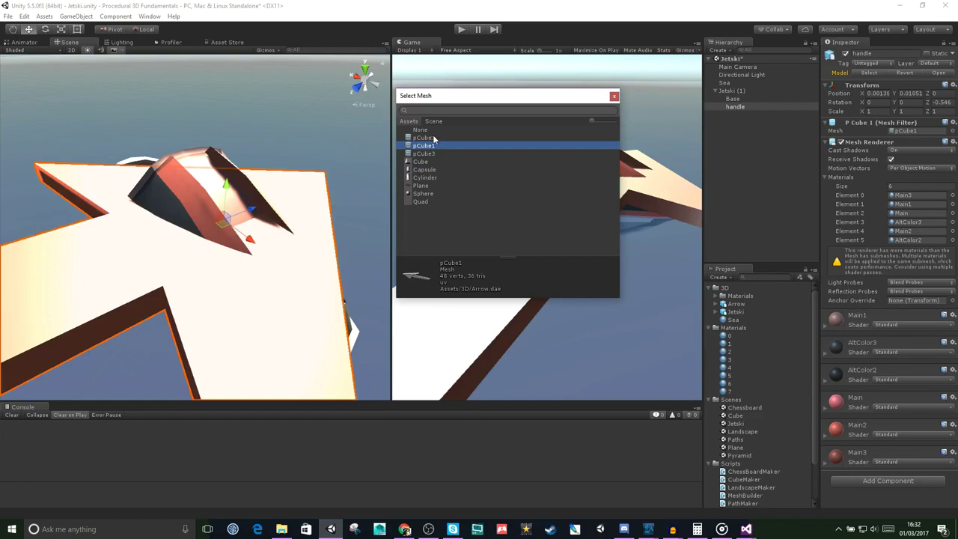
click(434, 138)
click(433, 155)
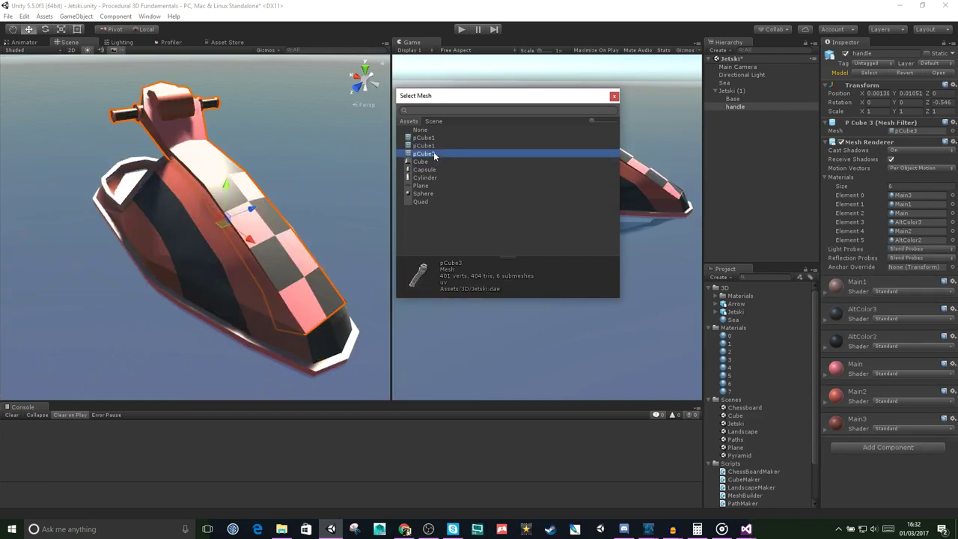
click(613, 97)
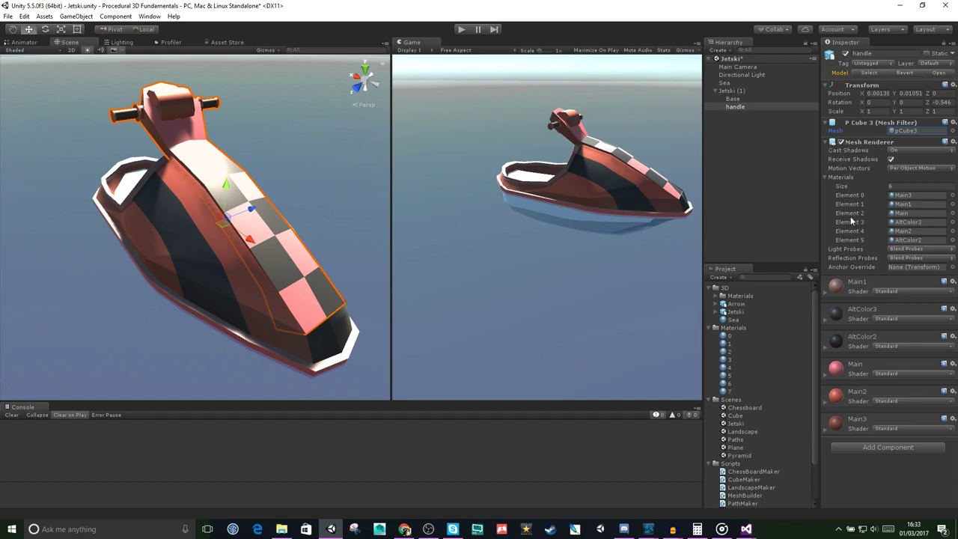
- Toggle the handle's Mesh Renderer off and on several times, leaving it enabled
click(841, 143)
click(841, 142)
click(840, 142)
click(841, 142)
click(841, 142)
click(841, 142)
- Try Main2, Main and AltColor2 as the Base's Element 0 material and undo those changes
alt+drag(319, 201, 166, 217)
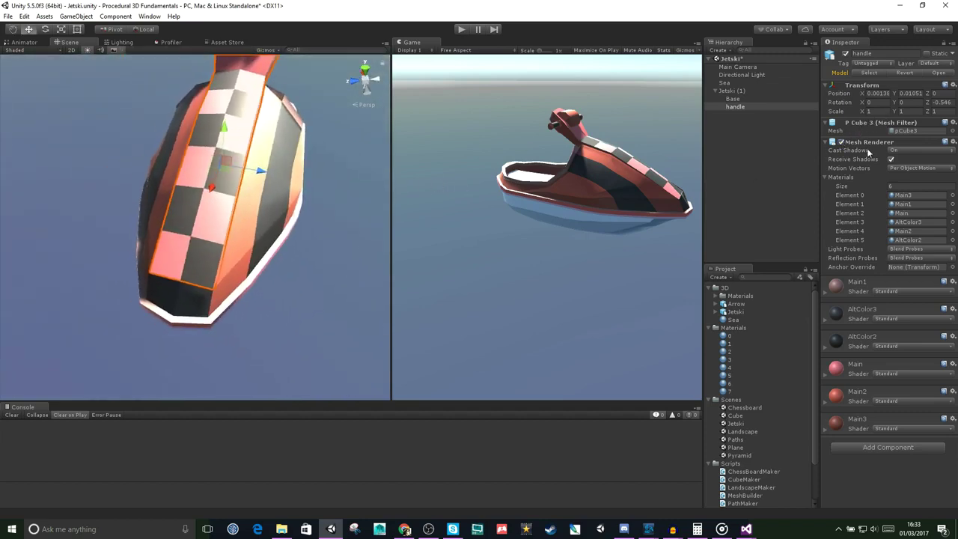
alt+drag(304, 259, 309, 212)
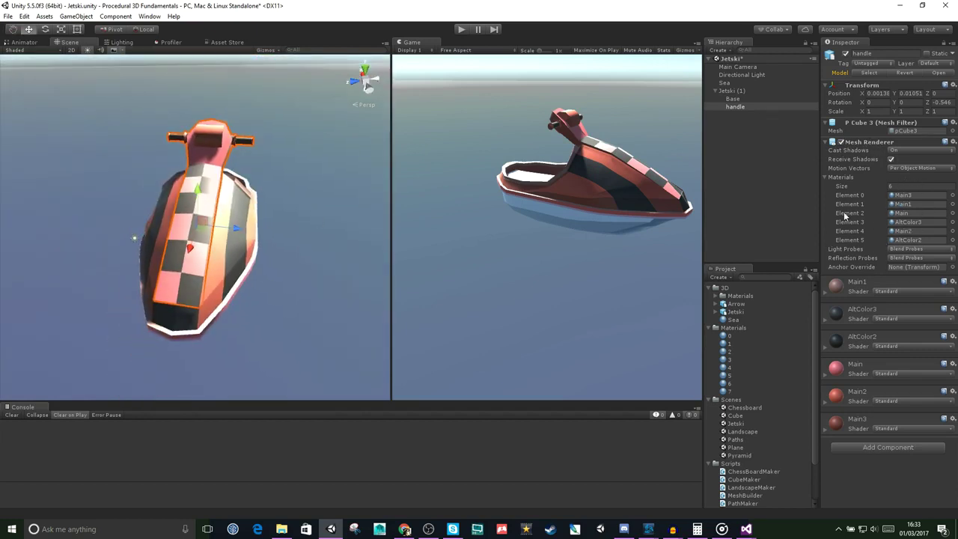
click(735, 99)
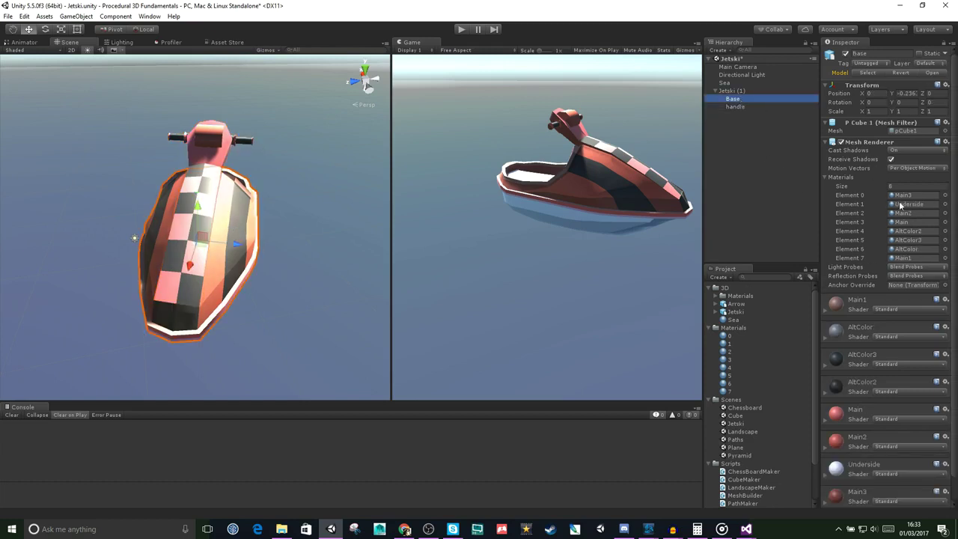
alt+drag(362, 250, 433, 229)
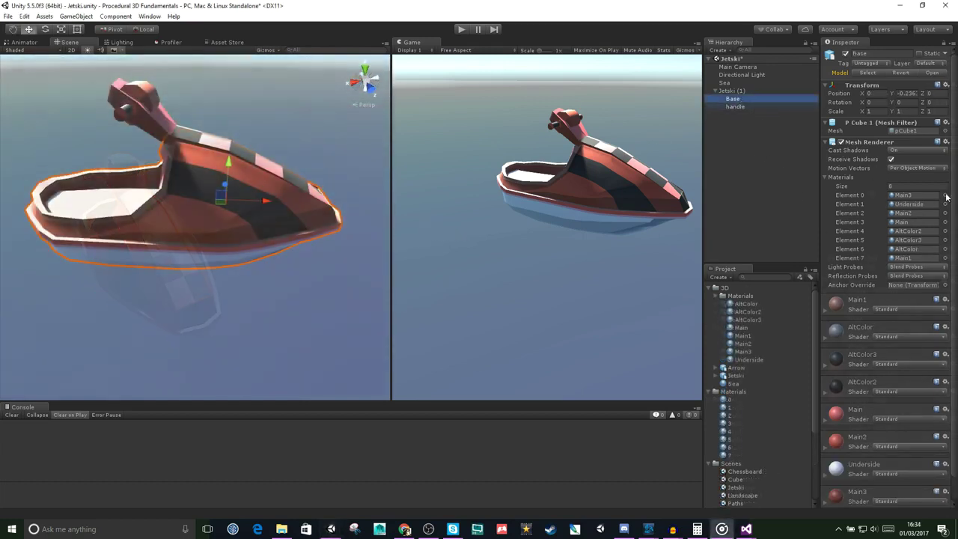
click(945, 194)
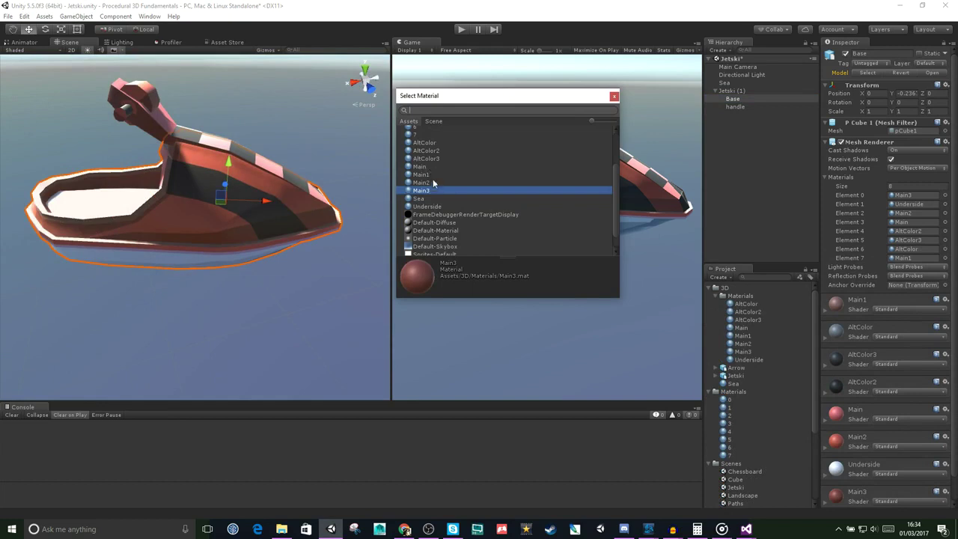
click(426, 182)
click(440, 166)
click(448, 151)
key(ctrl+z)
key(ctrl+z)
key(ctrl+z)
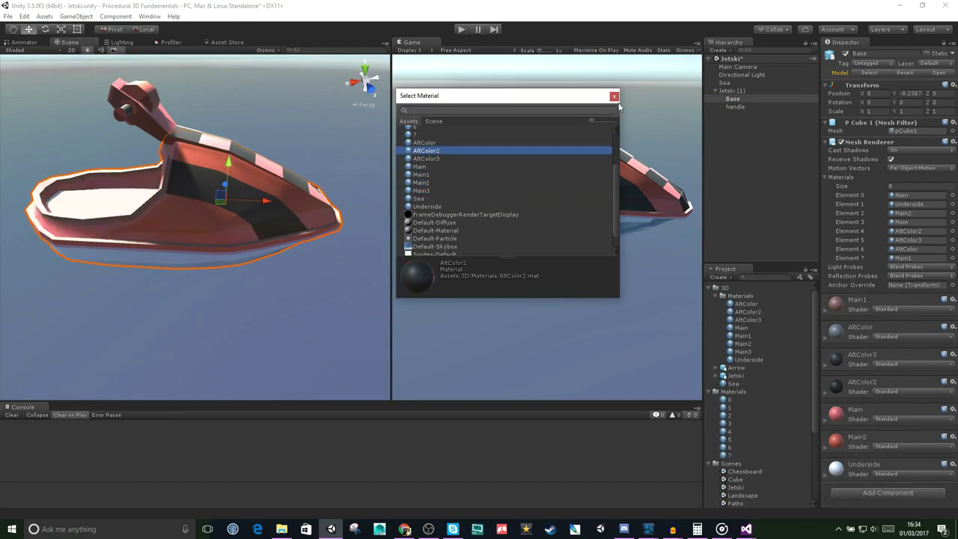
click(614, 97)
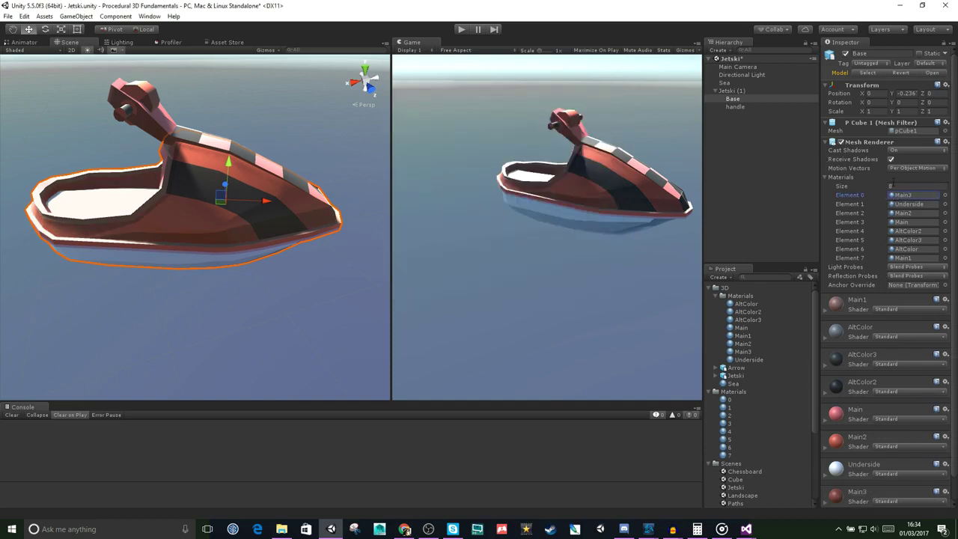
- Try Main1, AltColor3, AltColor and AltColor2 on the Base's Element 0 material slot, and choose Main2
click(945, 195)
click(444, 182)
click(443, 174)
click(445, 158)
click(447, 142)
click(448, 151)
click(453, 182)
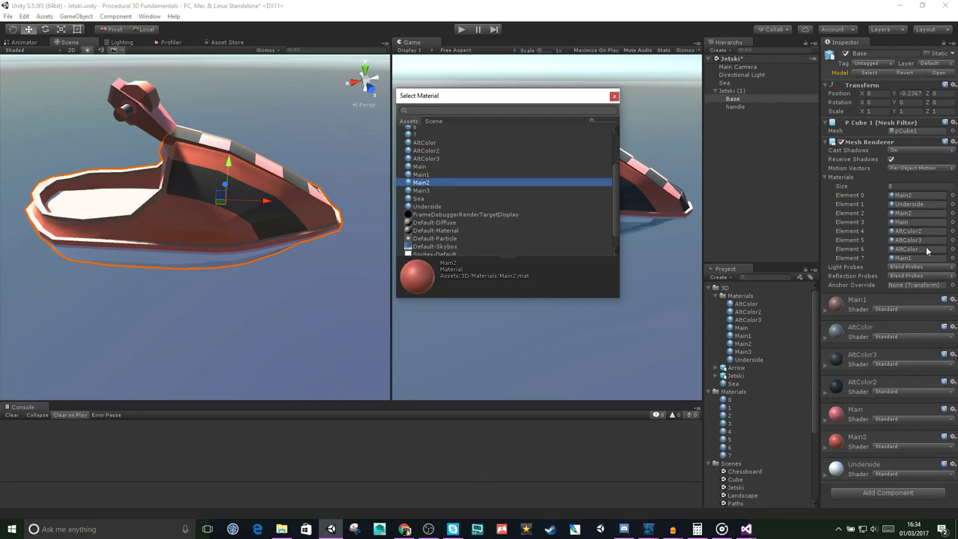
- Try AltColor2 on the Base's Element 3 material slot and choose Main1 for it
click(953, 222)
click(432, 175)
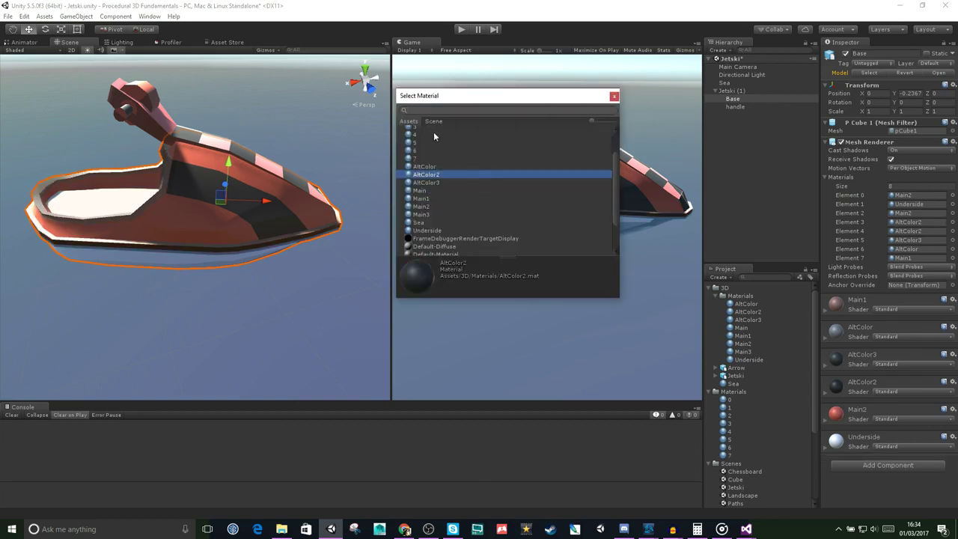
click(435, 129)
click(522, 209)
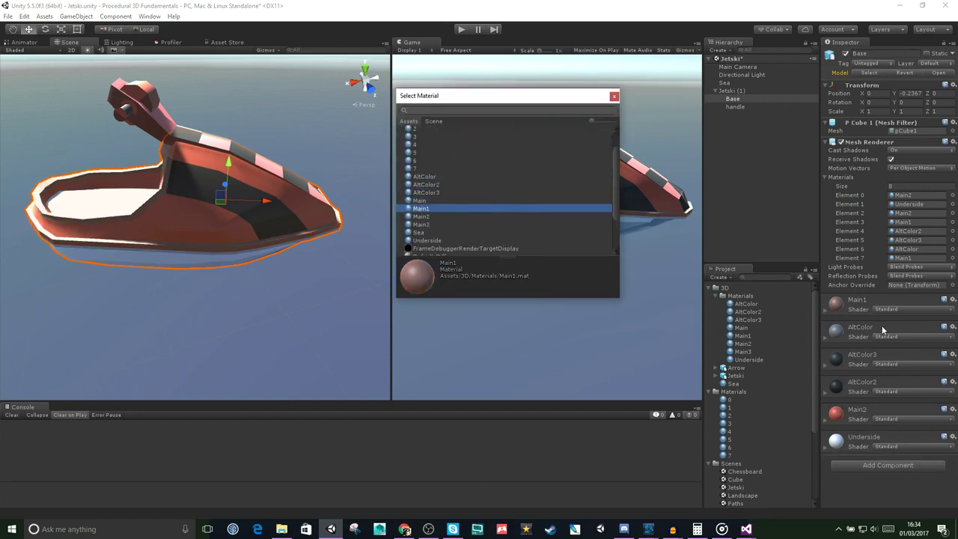
- Try Main2 on the Base's Element 1 material slot and assign AltColor to it
click(907, 205)
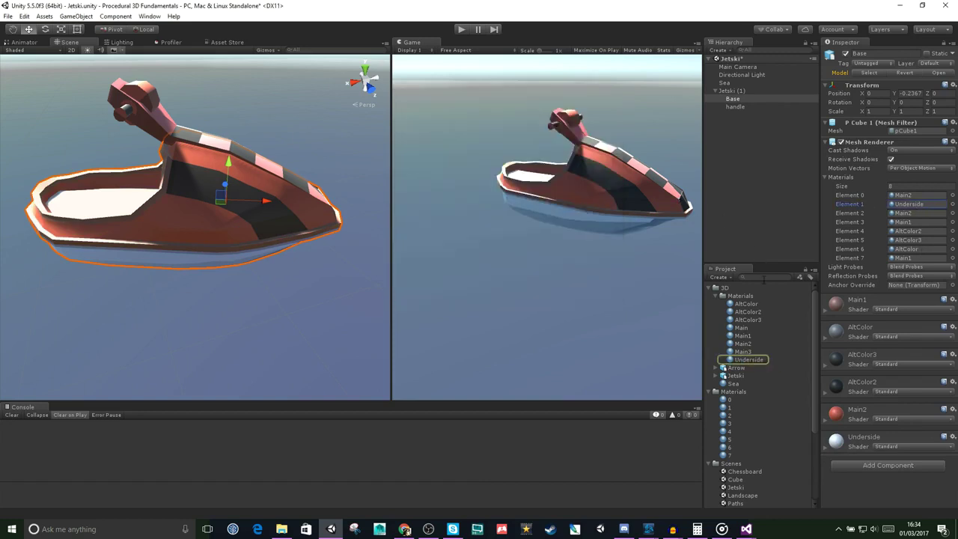
click(953, 204)
click(479, 167)
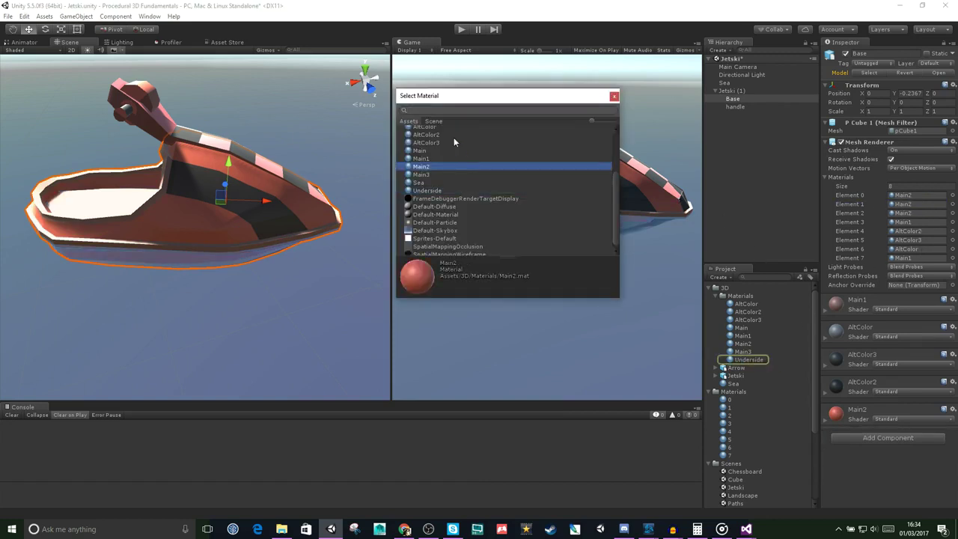
click(455, 128)
click(614, 95)
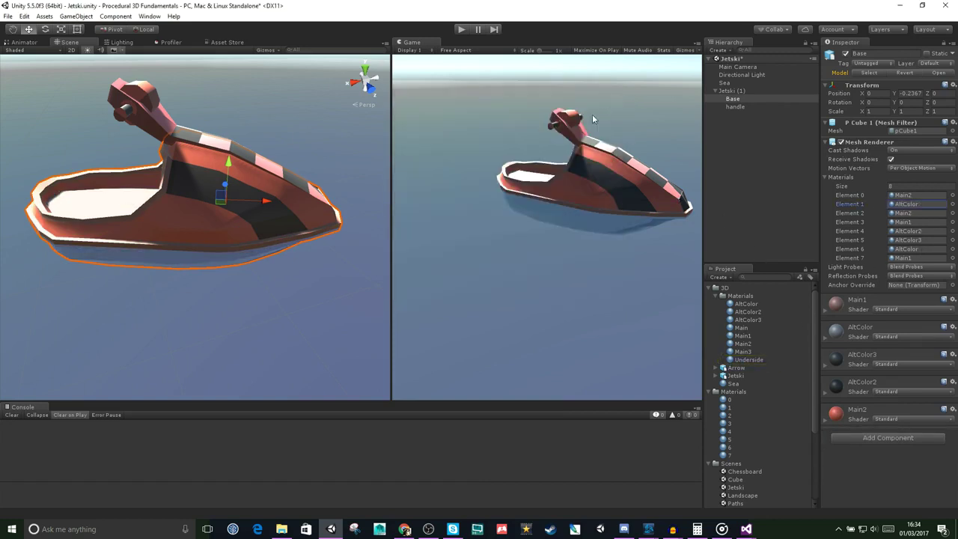
- Undo the material replacements made on the Base's Element 0, 1 and 3 slots
key(ctrl+z)
key(ctrl+z)
key(ctrl+z)
key(ctrl+z)
key(ctrl+z)
key(ctrl+z)
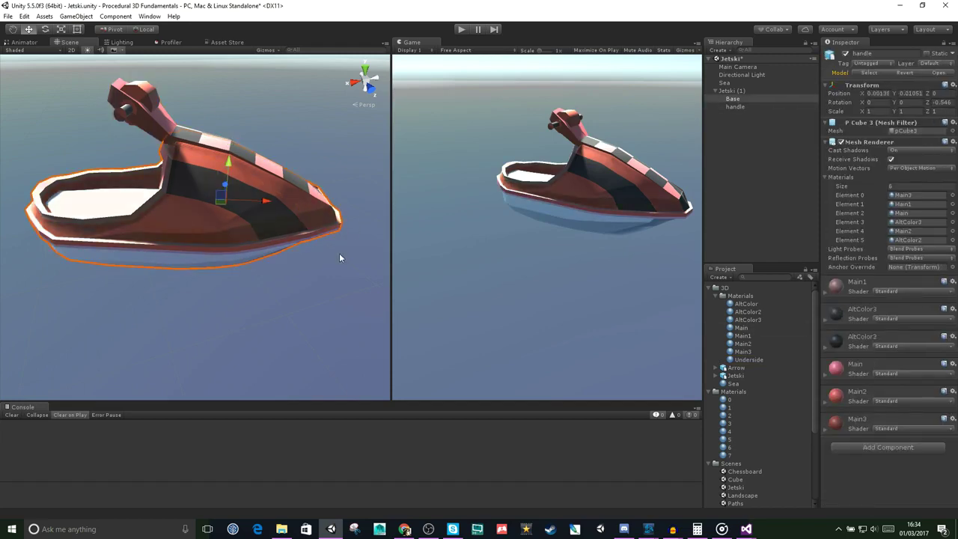
key(ctrl+z)
key(ctrl+z)
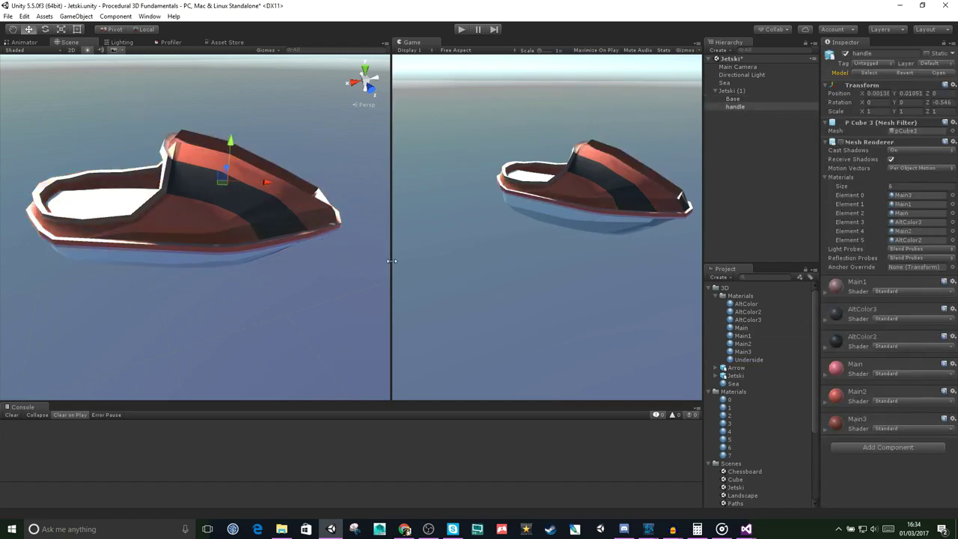
key(ctrl+z)
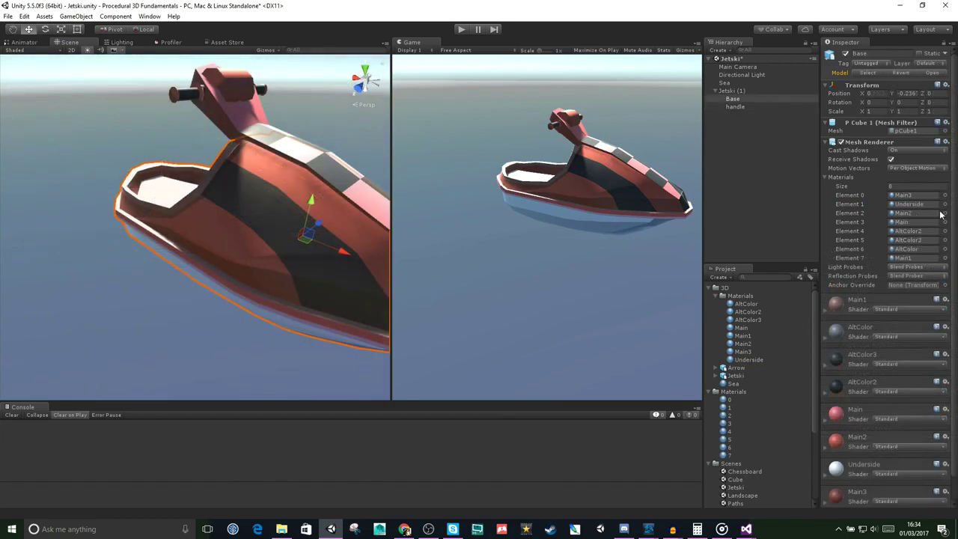
- Try AltColor, AltColor3, Main1, Sea and AltColor2 on the Base's Element 2 material slot, and choose Main
click(944, 214)
click(437, 152)
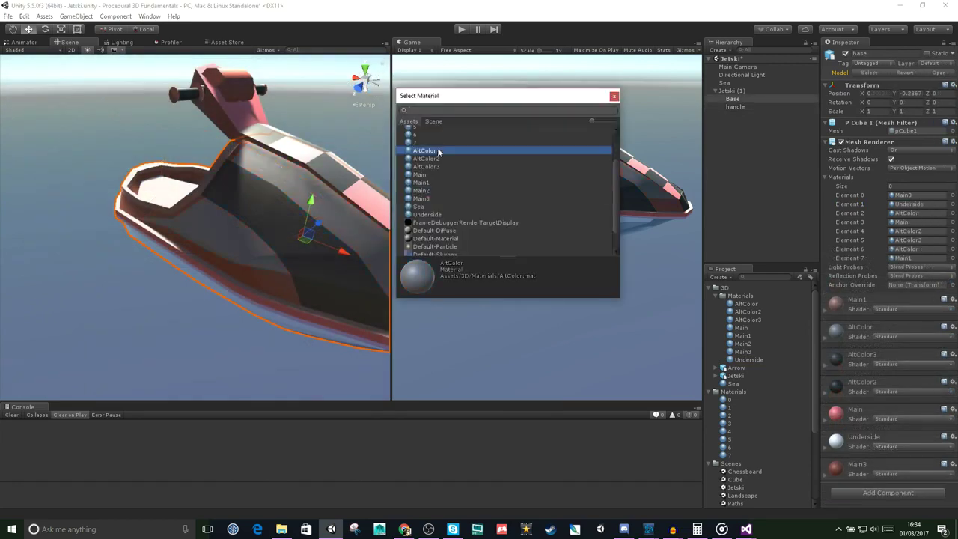
click(433, 167)
click(432, 183)
click(431, 206)
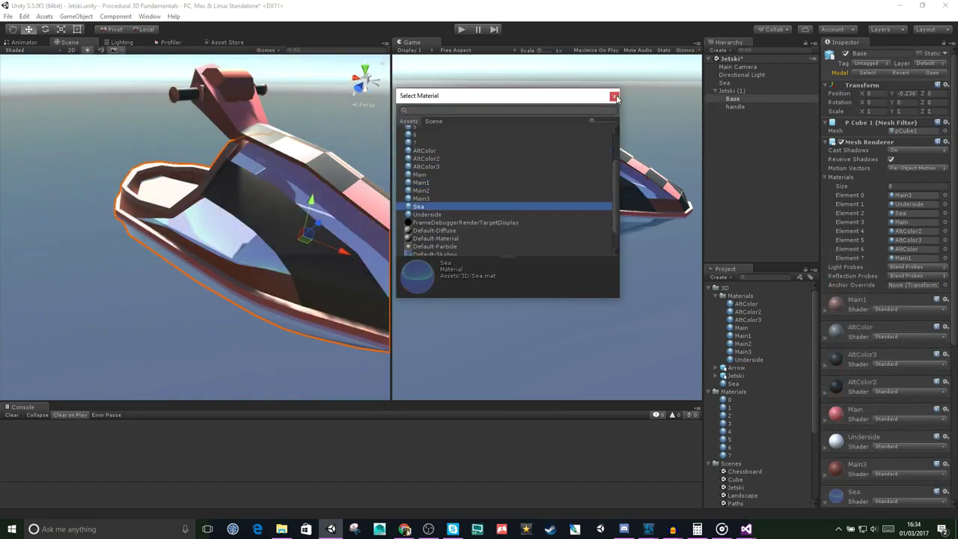
click(501, 135)
click(437, 159)
click(437, 175)
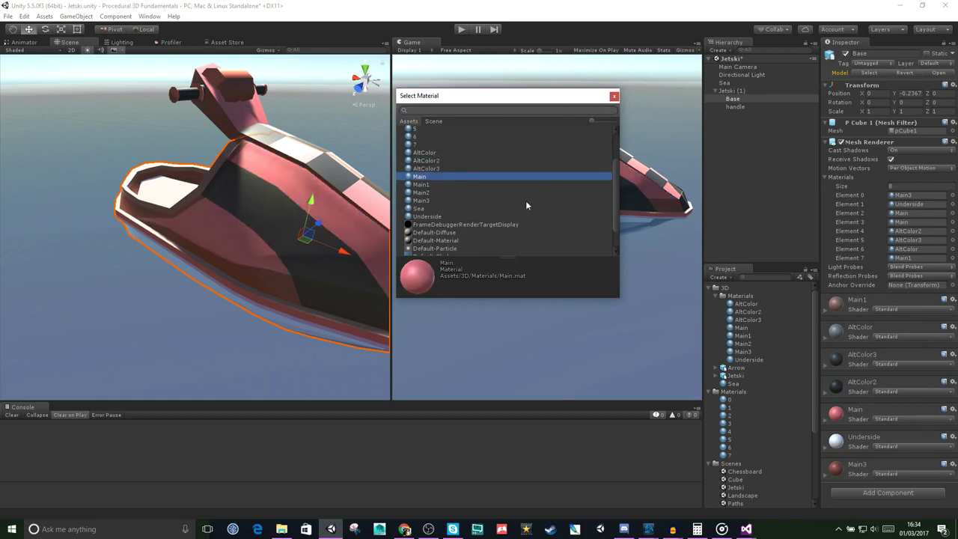
click(614, 95)
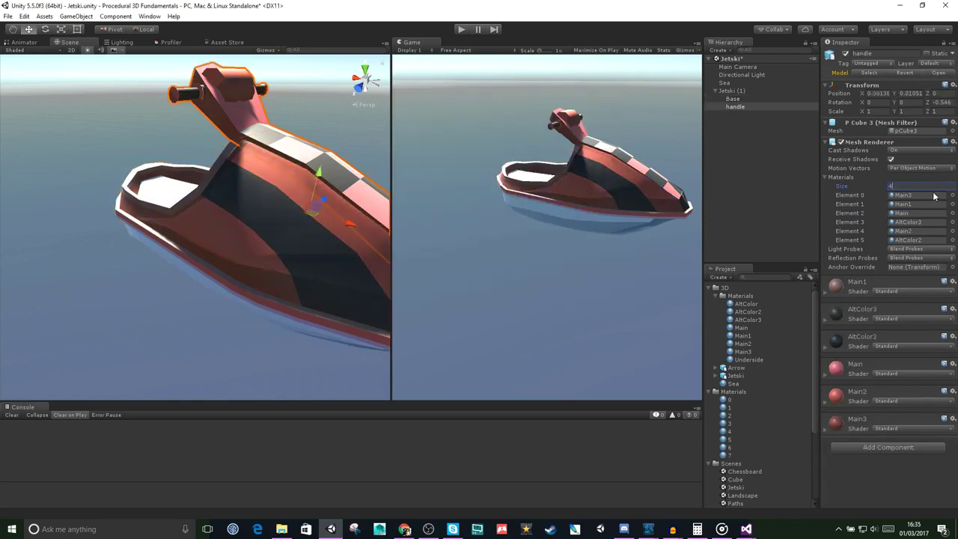
- Set the Materials size to 4 on the handle and on the Base
text(4)
key(Return)
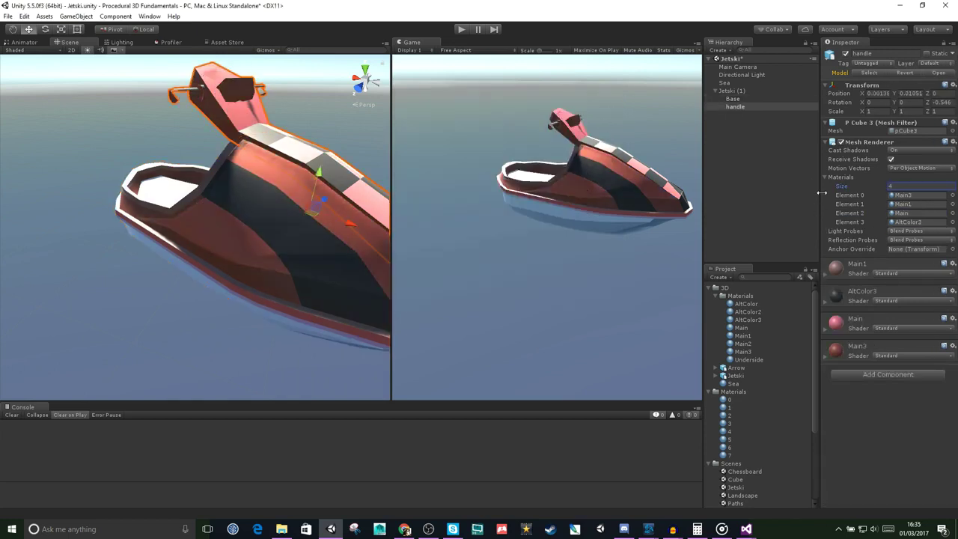
click(750, 101)
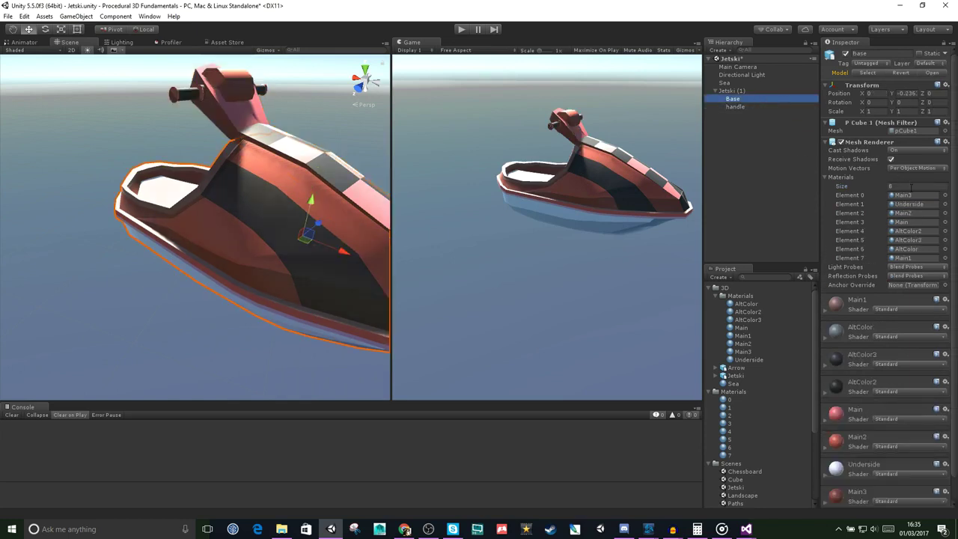
click(914, 186)
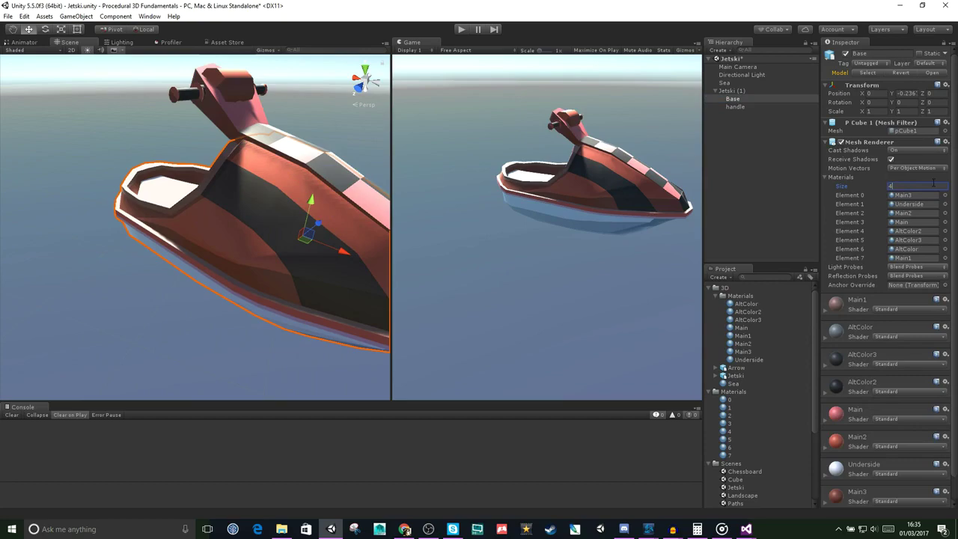
key(Return)
- Open the mesh selection for the handle's Mesh Filter
alt+drag(205, 190, 140, 215)
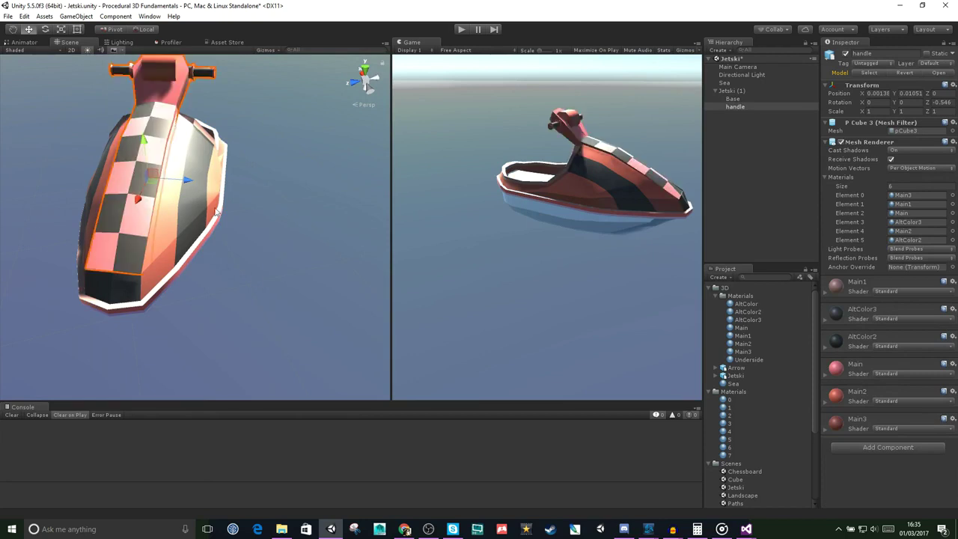
alt+drag(133, 211, 396, 228)
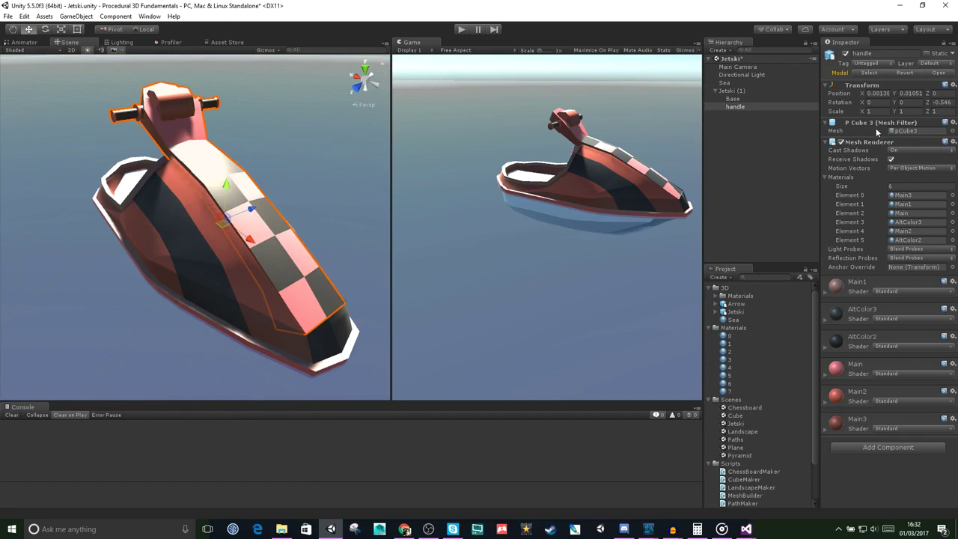
click(953, 131)
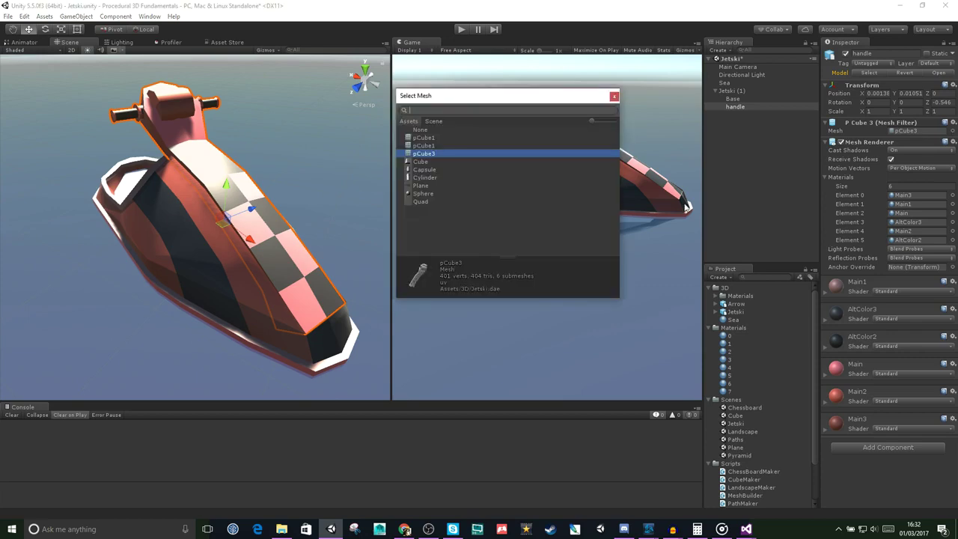